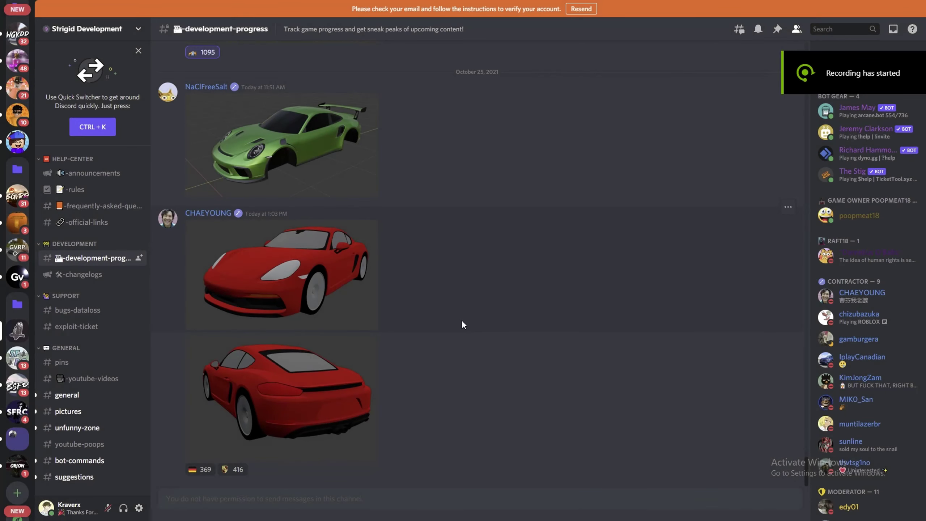
pyautogui.scroll(3, 485, 430)
pyautogui.scroll(3, 485, 433)
pyautogui.scroll(3, 483, 412)
pyautogui.scroll(-5, 483, 408)
pyautogui.scroll(-1, 479, 399)
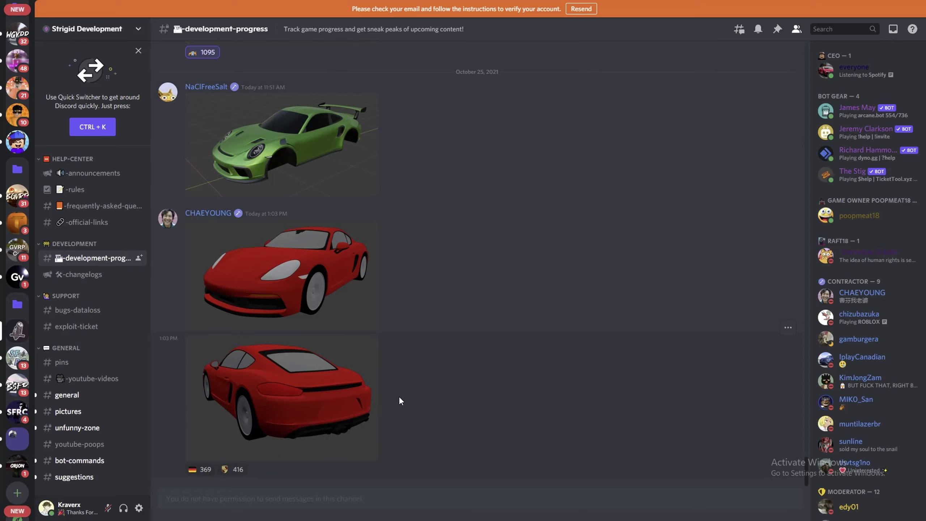
pyautogui.scroll(3, 383, 369)
# Preview the green sports car render and the red car's front and rear views
pyautogui.click(302, 341)
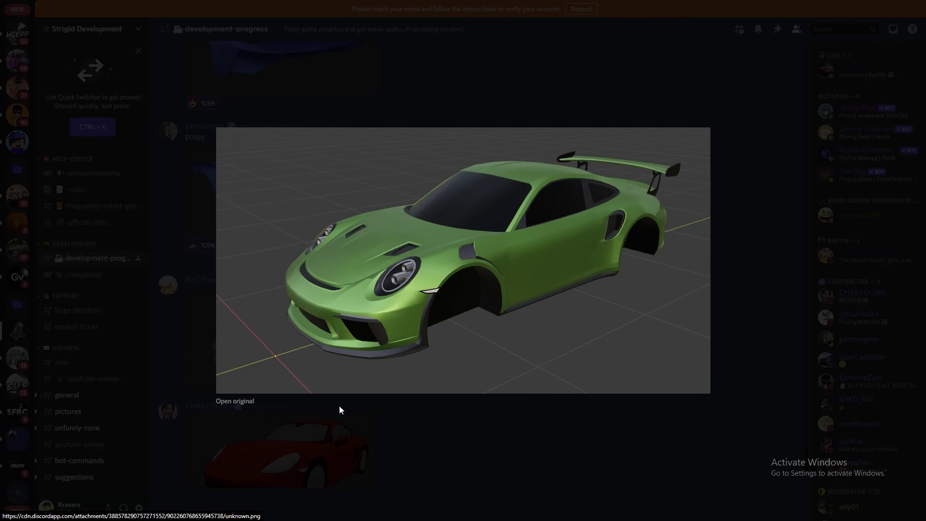
pyautogui.click(729, 206)
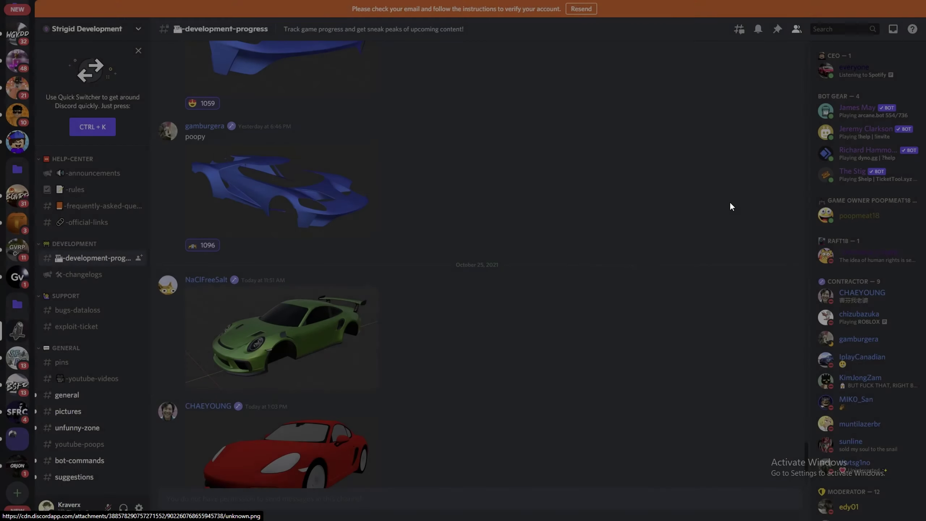
pyautogui.scroll(-1, 387, 331)
pyautogui.scroll(-2, 380, 335)
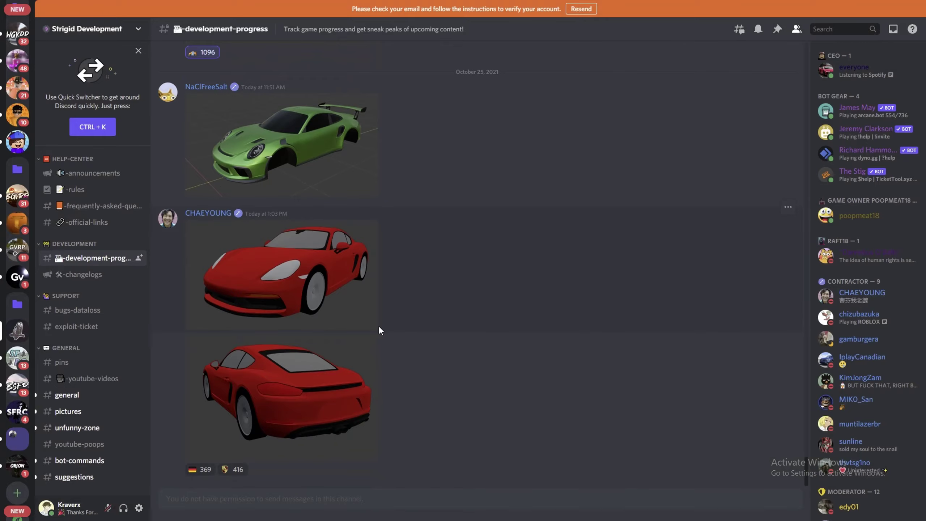
pyautogui.click(351, 289)
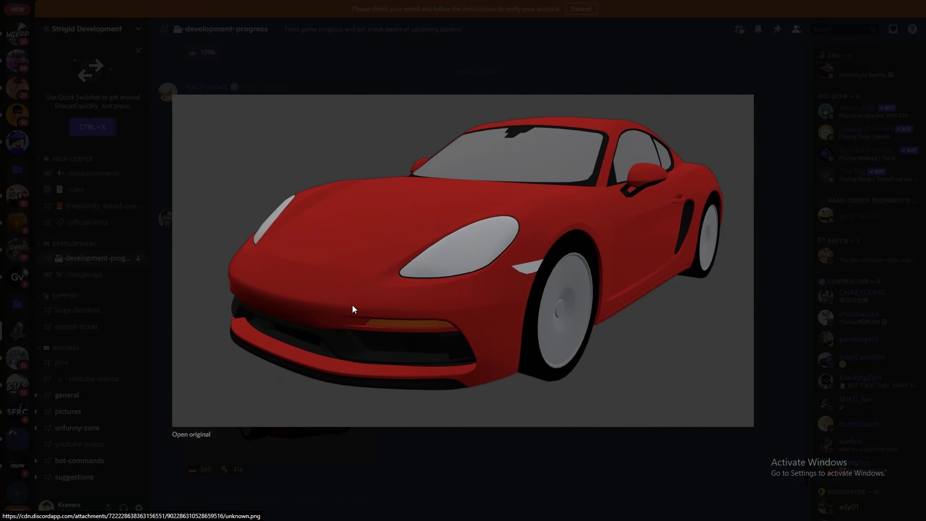
pyautogui.click(792, 340)
pyautogui.click(354, 394)
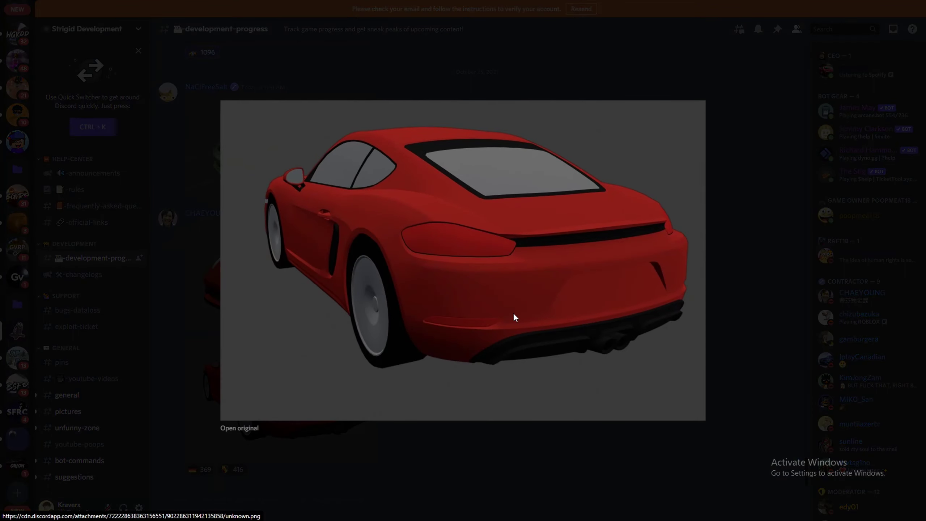
pyautogui.click(737, 235)
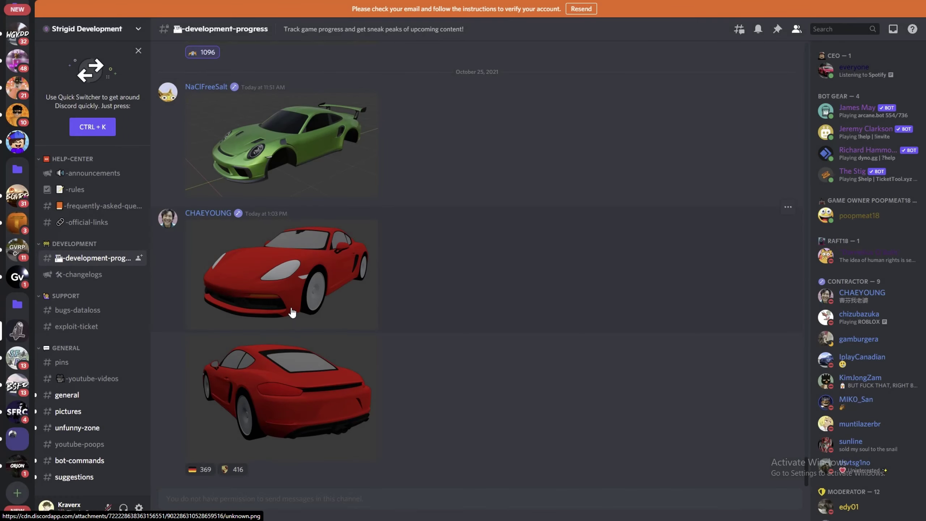
pyautogui.scroll(3, 507, 368)
pyautogui.scroll(2, 506, 368)
pyautogui.scroll(-1, 503, 368)
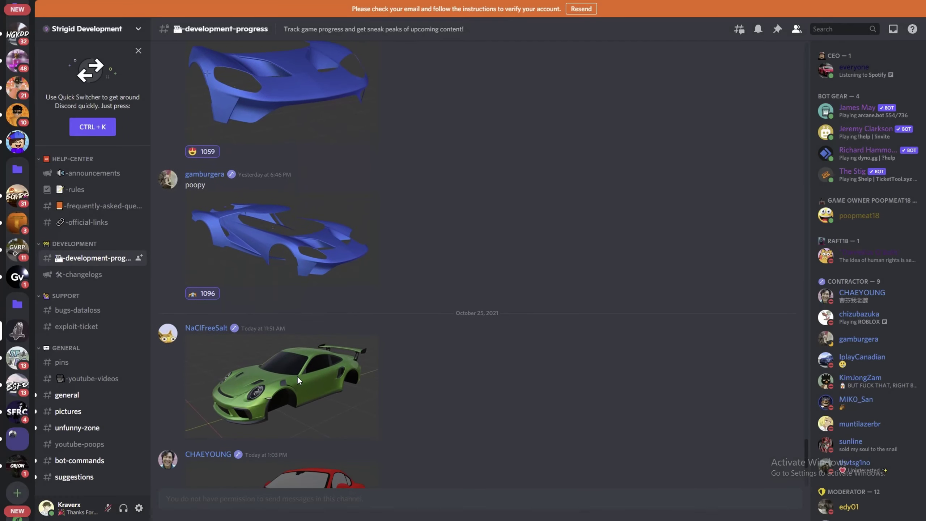
pyautogui.scroll(3, 535, 356)
pyautogui.scroll(2, 376, 354)
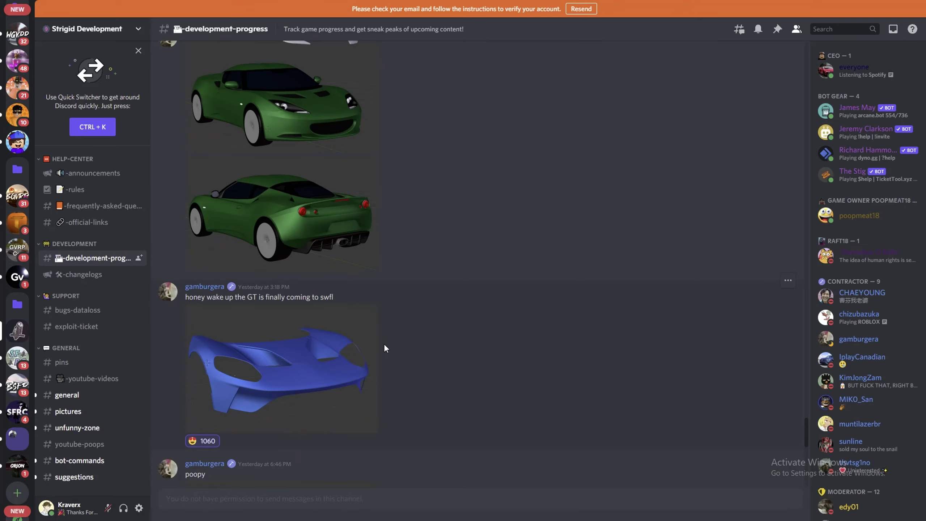
pyautogui.scroll(1, 385, 348)
pyautogui.scroll(-1, 398, 441)
pyautogui.scroll(-3, 403, 449)
pyautogui.scroll(-1, 348, 383)
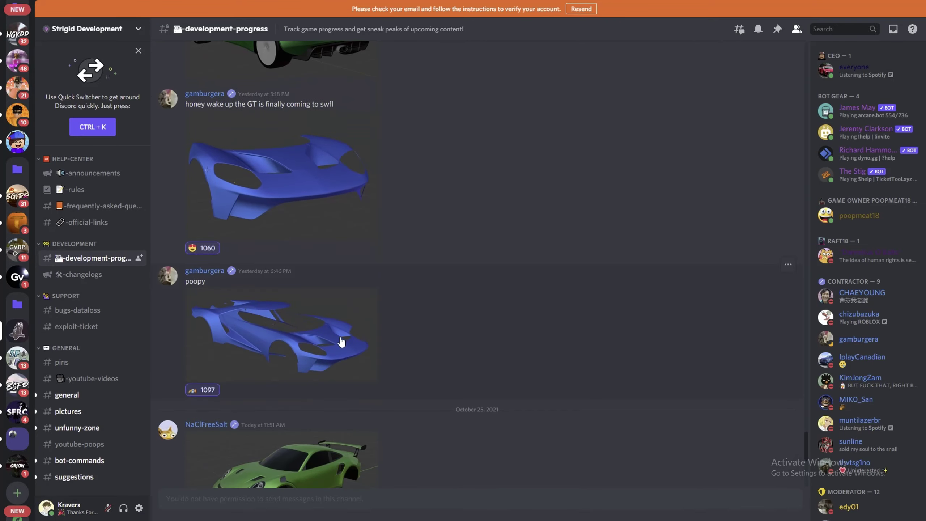
# Preview the blue GT body renders, including the GT front body render
pyautogui.click(337, 336)
pyautogui.click(385, 448)
pyautogui.click(333, 336)
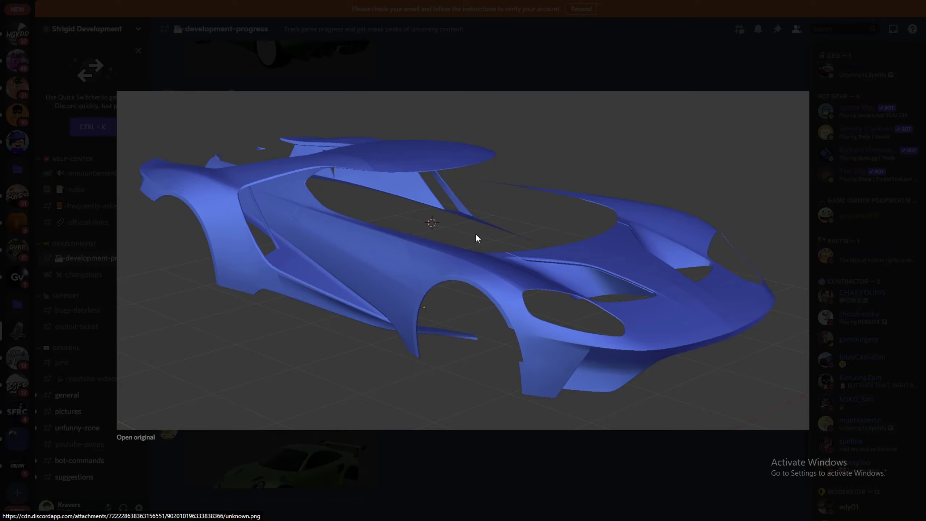
pyautogui.click(483, 450)
pyautogui.scroll(1, 341, 382)
pyautogui.scroll(1, 343, 384)
pyautogui.scroll(1, 340, 362)
pyautogui.click(331, 310)
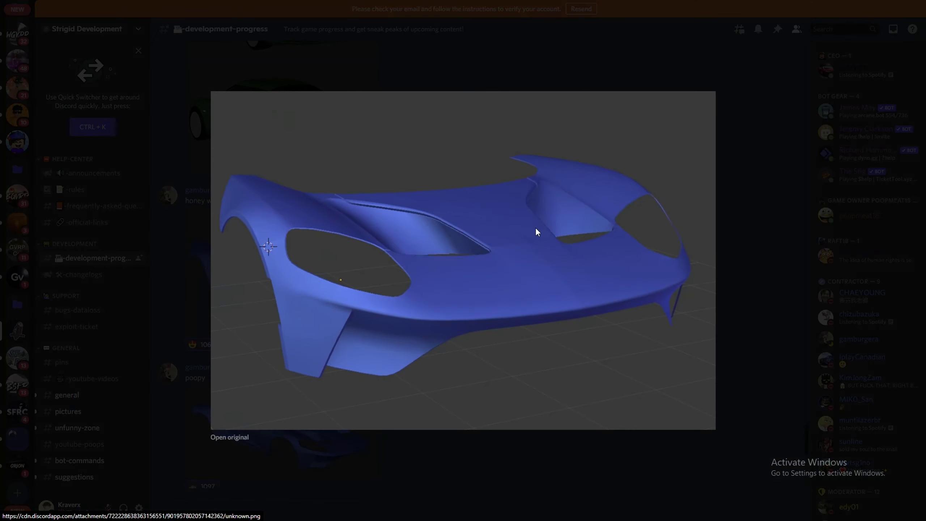
pyautogui.click(739, 326)
pyautogui.scroll(2, 347, 362)
pyautogui.scroll(-1, 346, 360)
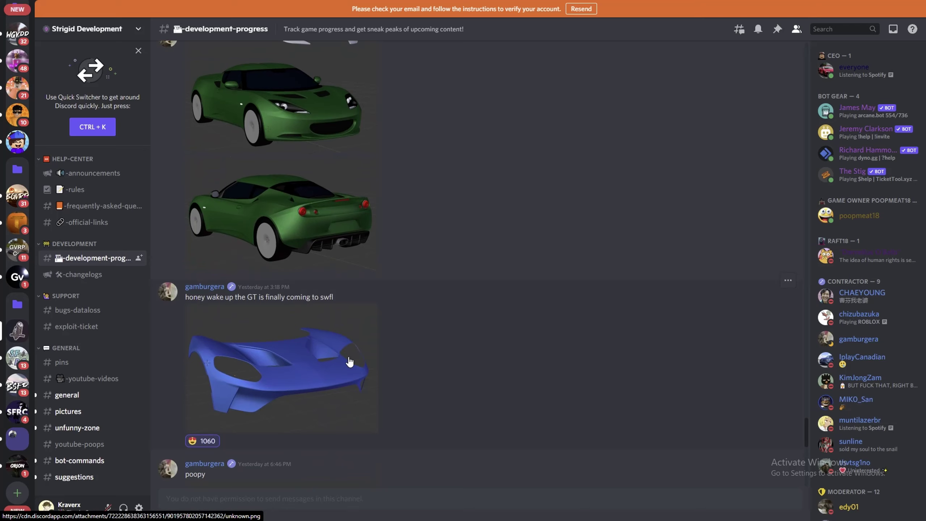
pyautogui.scroll(1, 348, 361)
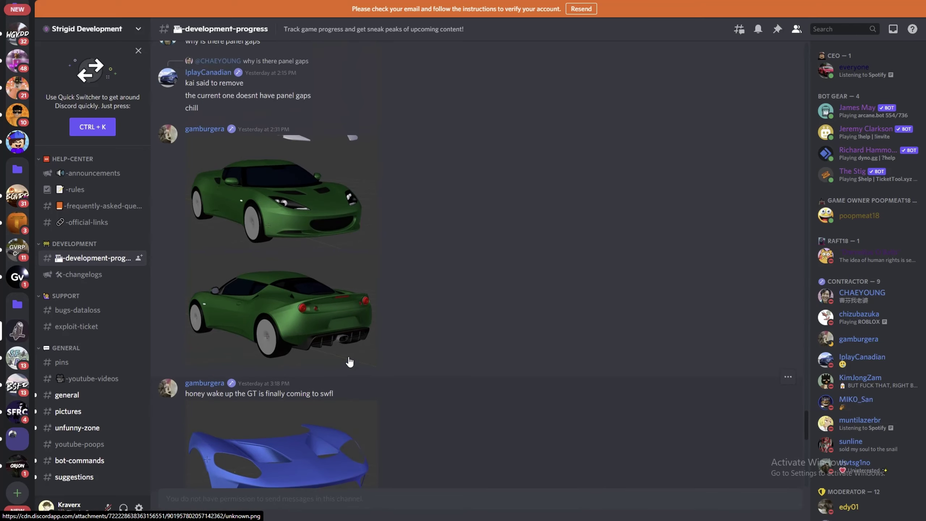
pyautogui.scroll(2, 348, 361)
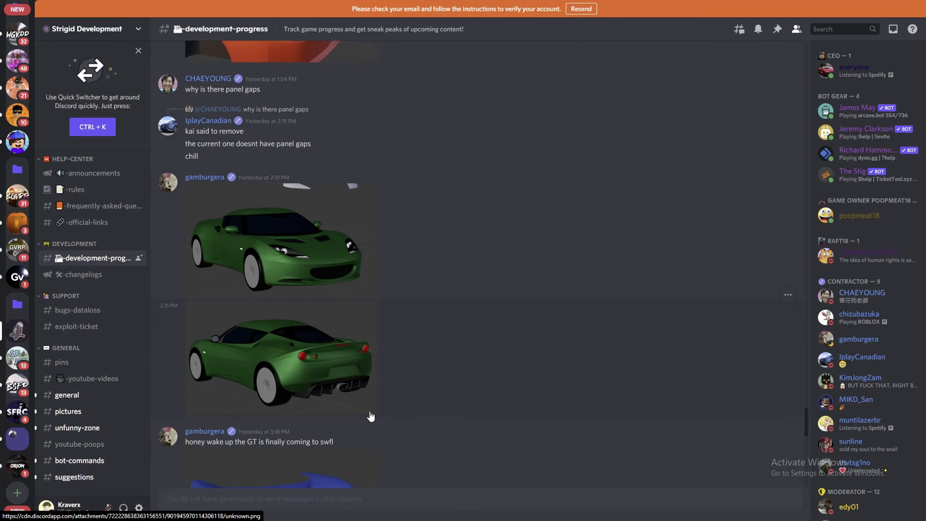
# Preview the green car's rear and front views and the orange car's rear view
pyautogui.click(349, 357)
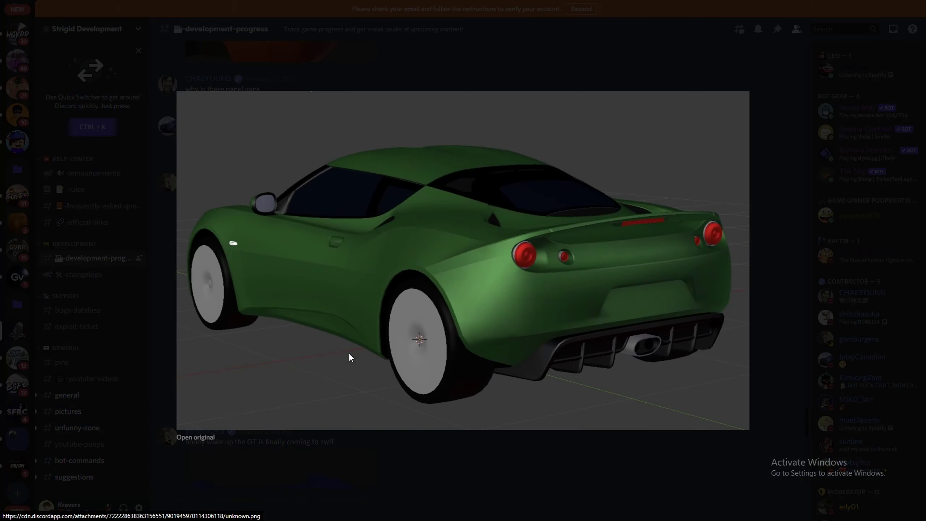
pyautogui.click(376, 433)
pyautogui.click(315, 253)
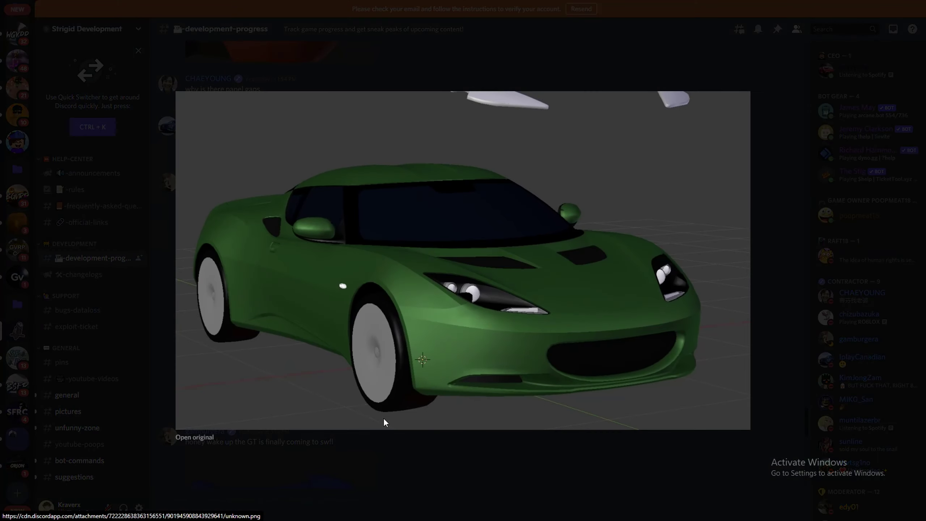
pyautogui.click(389, 438)
pyautogui.scroll(5, 291, 322)
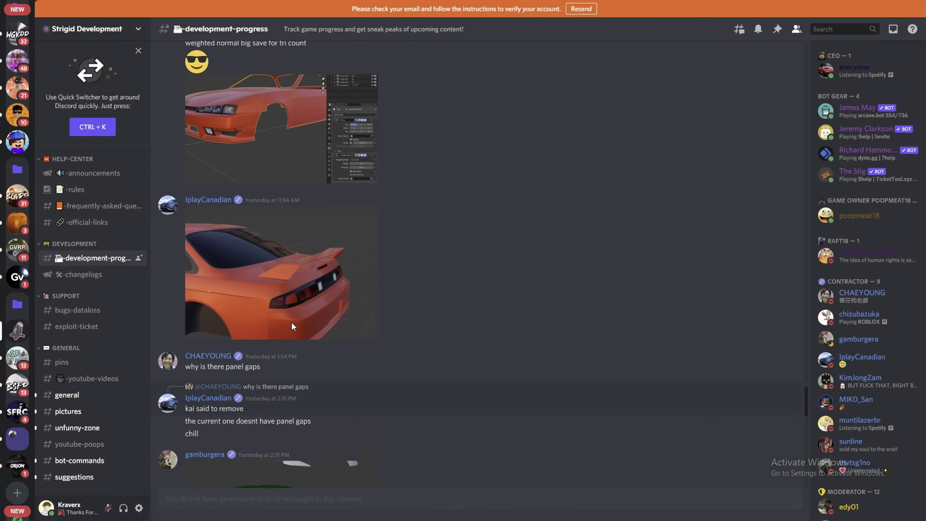
pyautogui.click(291, 323)
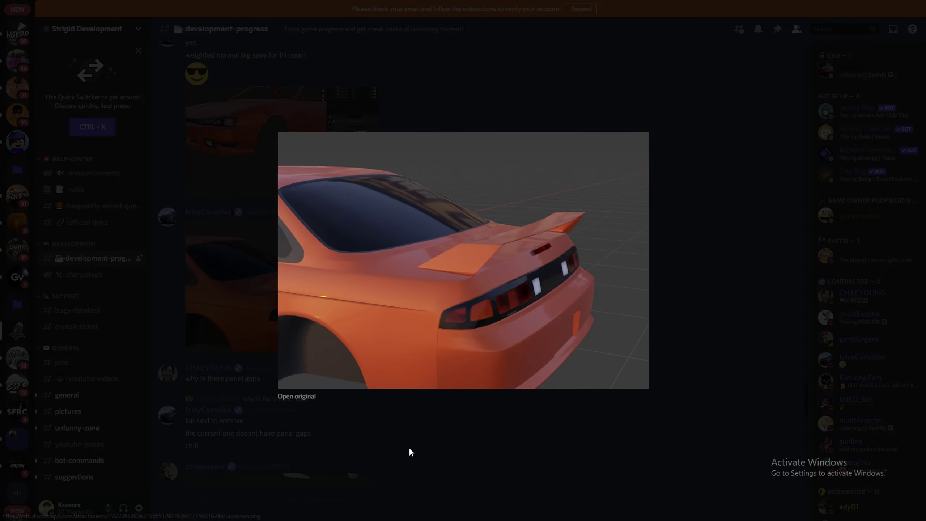
pyautogui.click(409, 448)
pyautogui.scroll(2, 362, 326)
pyautogui.scroll(2, 352, 282)
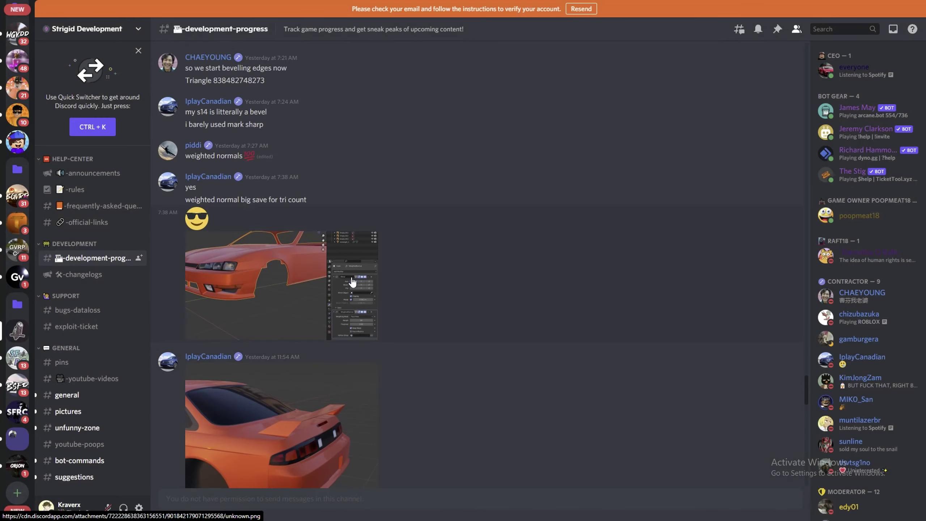
# Preview the orange car modelling screenshot, the red body render and the green sports car body
pyautogui.click(351, 282)
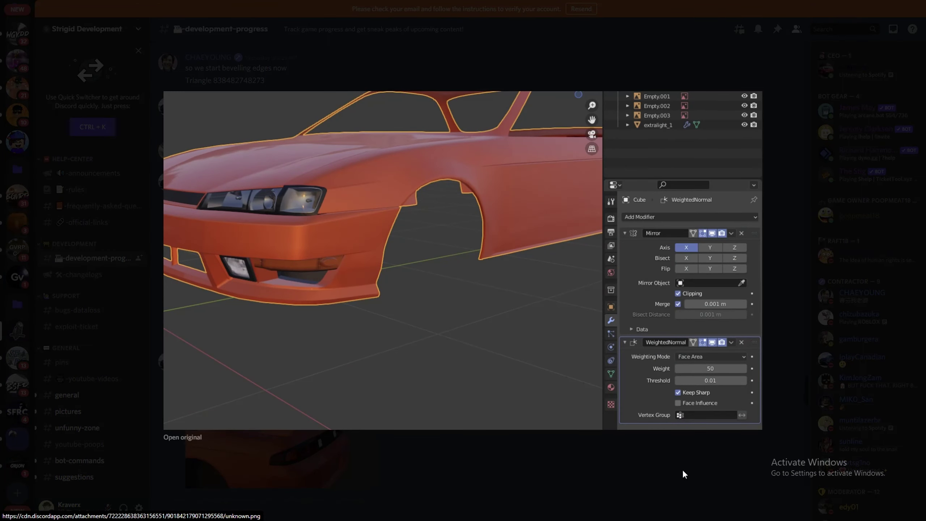
pyautogui.click(639, 493)
pyautogui.scroll(4, 304, 349)
pyautogui.scroll(2, 311, 336)
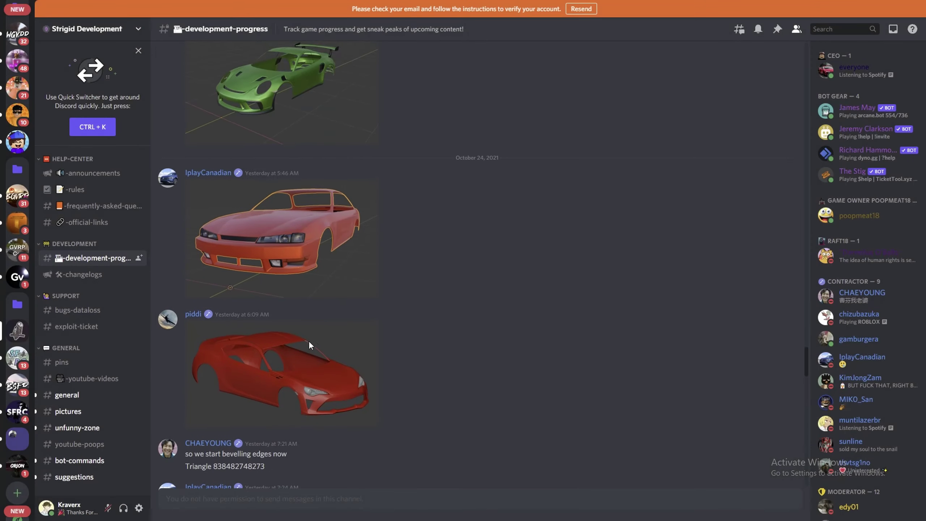
pyautogui.click(315, 340)
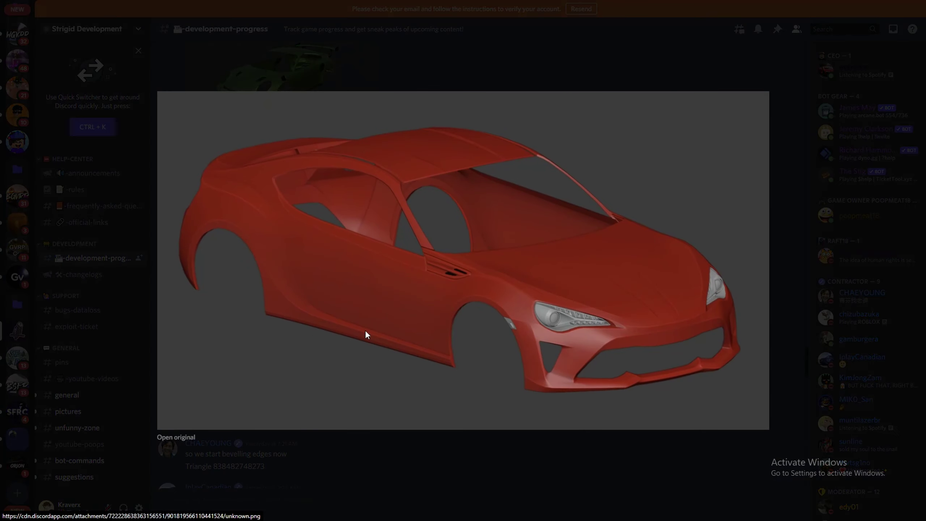
pyautogui.click(436, 464)
pyautogui.scroll(3, 272, 346)
pyautogui.scroll(3, 405, 387)
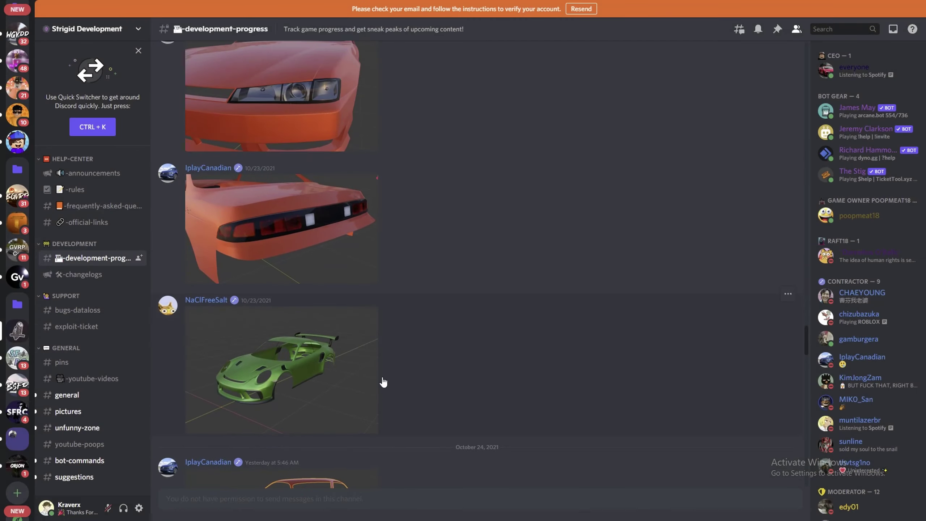
pyautogui.click(278, 394)
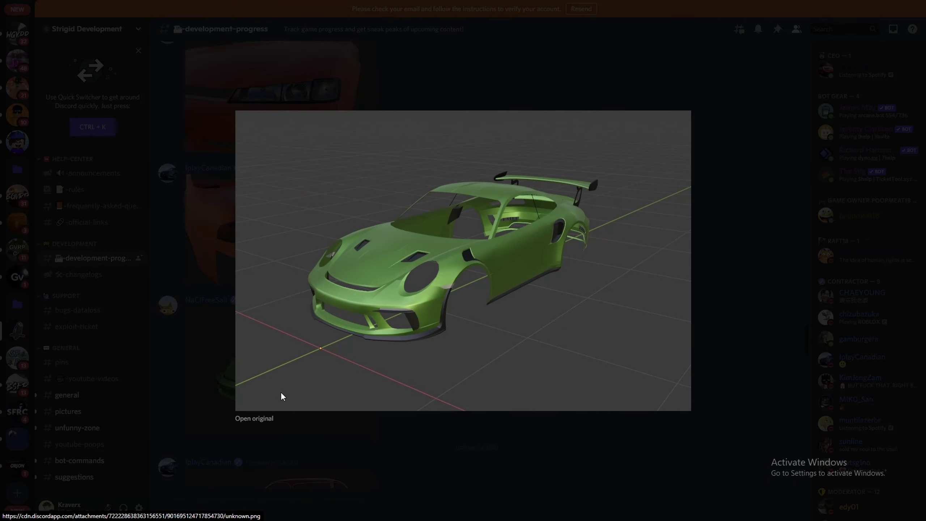
pyautogui.click(437, 434)
pyautogui.scroll(5, 392, 336)
pyautogui.scroll(3, 390, 323)
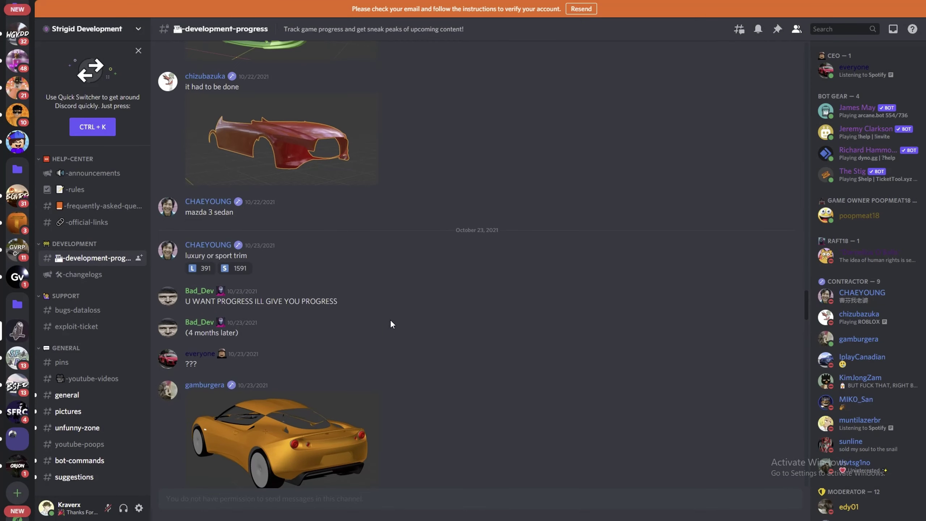
pyautogui.scroll(3, 390, 324)
pyautogui.scroll(4, 390, 319)
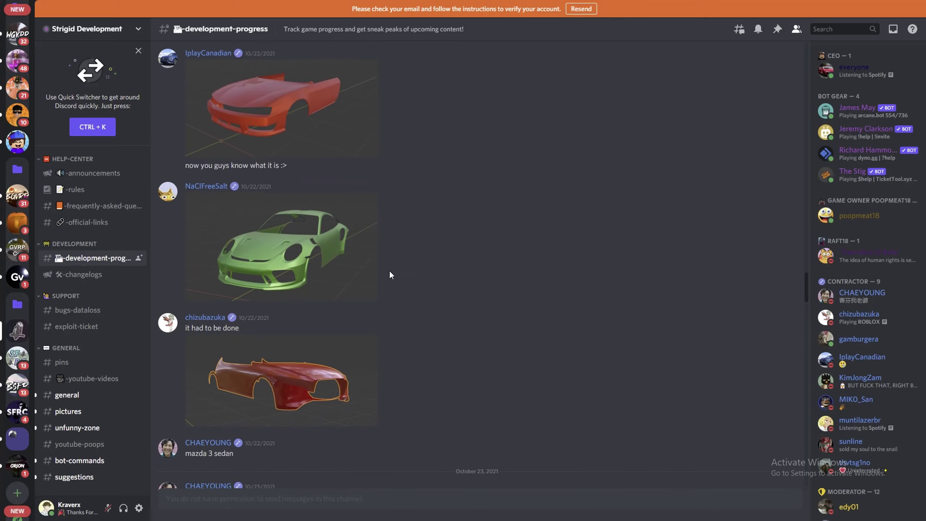
# Preview the green car and red body renders, then enlarge the white BMW SUV render
pyautogui.click(357, 222)
pyautogui.click(190, 255)
pyautogui.click(187, 334)
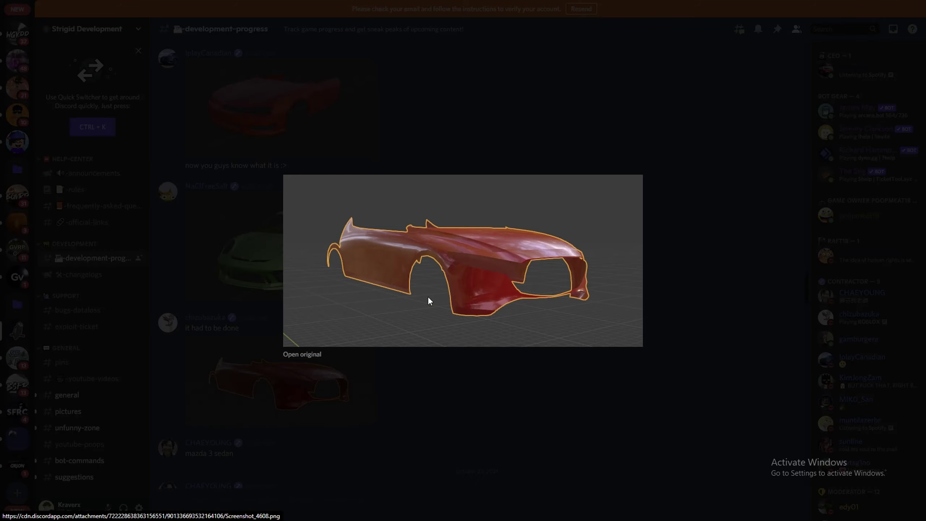
pyautogui.press('Escape')
pyautogui.scroll(1, 373, 325)
pyautogui.scroll(2, 373, 326)
pyautogui.scroll(3, 373, 324)
pyautogui.scroll(3, 375, 324)
pyautogui.scroll(3, 347, 304)
pyautogui.scroll(4, 322, 280)
pyautogui.scroll(2, 322, 281)
pyautogui.scroll(-2, 322, 280)
pyautogui.scroll(-2, 322, 280)
pyautogui.click(300, 331)
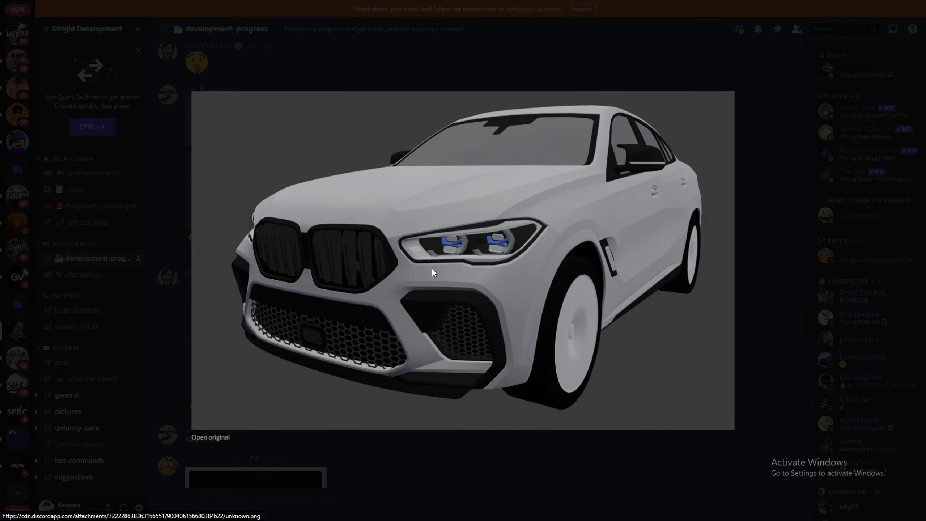
# Close the BMW preview, then enlarge and close the red-and-white striped Mustang render
pyautogui.click(90, 240)
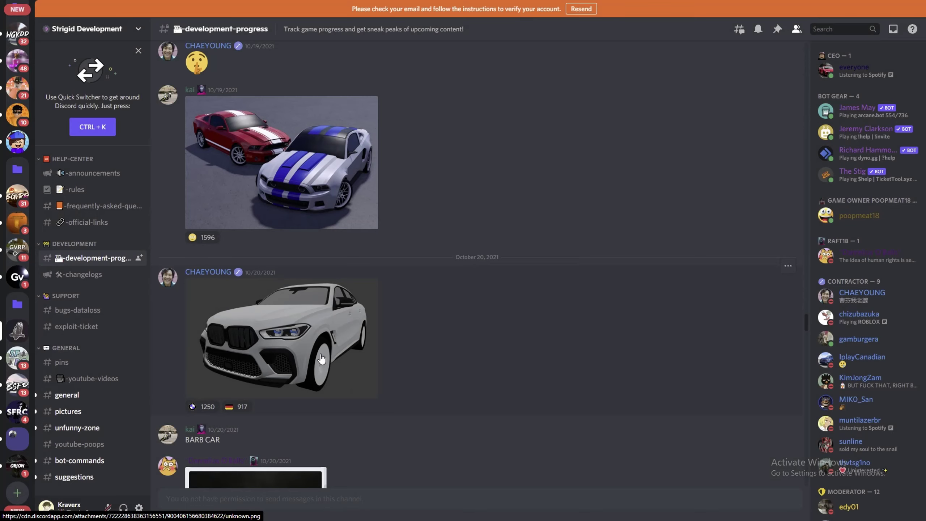
pyautogui.scroll(2, 300, 359)
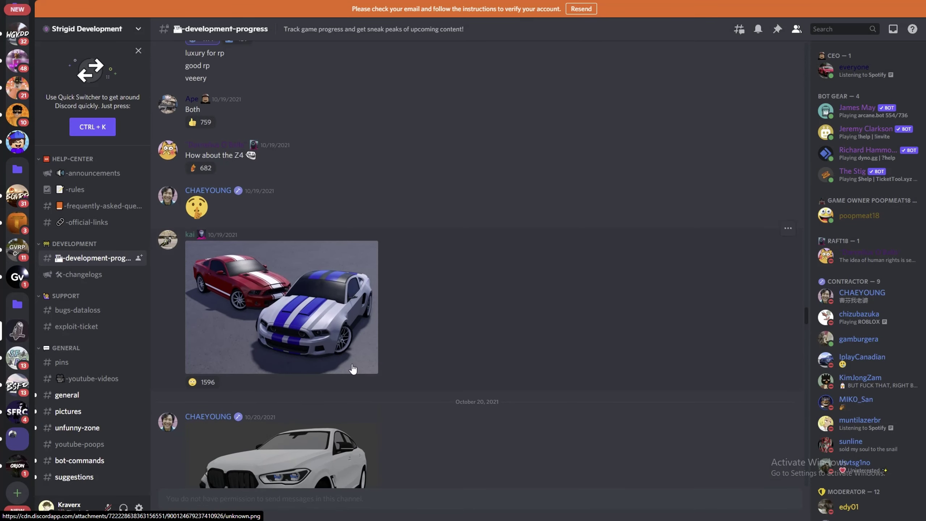
pyautogui.scroll(-3, 311, 296)
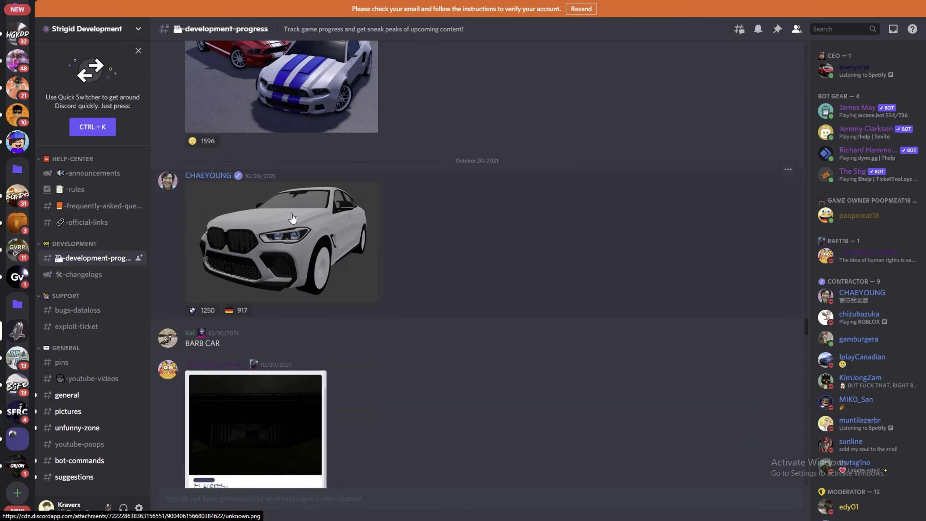
pyautogui.scroll(2, 292, 219)
pyautogui.scroll(2, 282, 304)
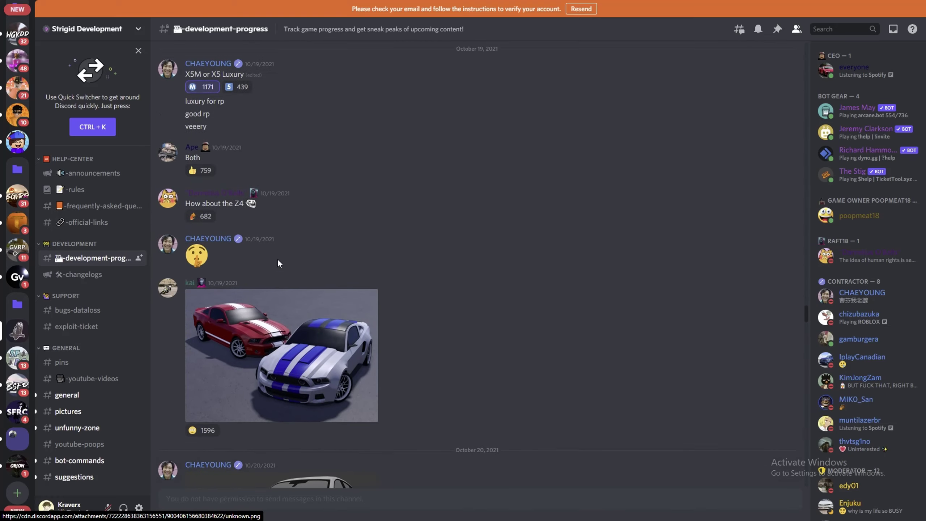
pyautogui.click(276, 338)
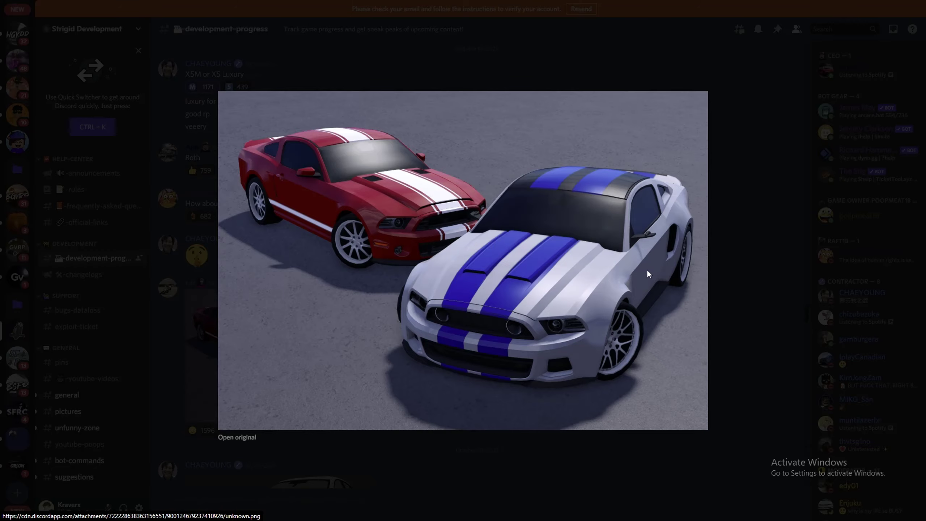
pyautogui.click(724, 269)
pyautogui.scroll(3, 426, 388)
pyautogui.scroll(2, 429, 381)
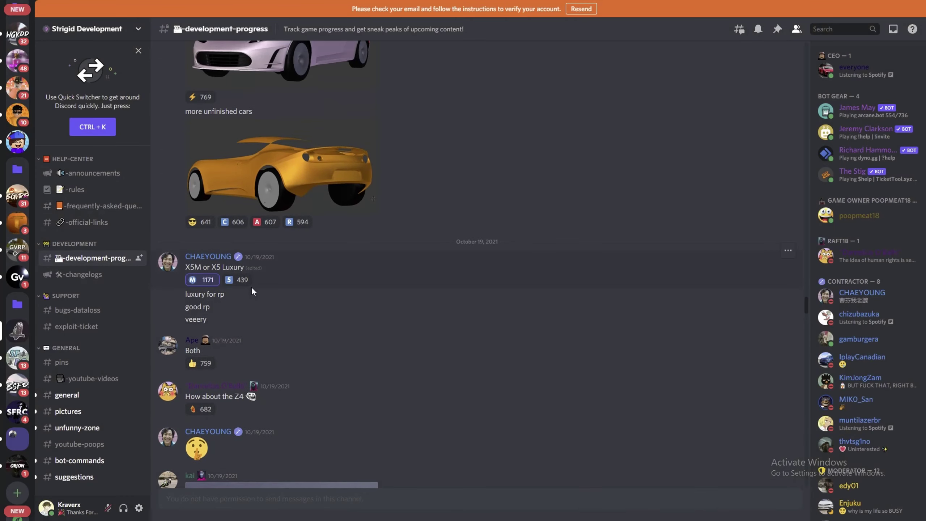
pyautogui.scroll(3, 329, 403)
pyautogui.scroll(2, 329, 403)
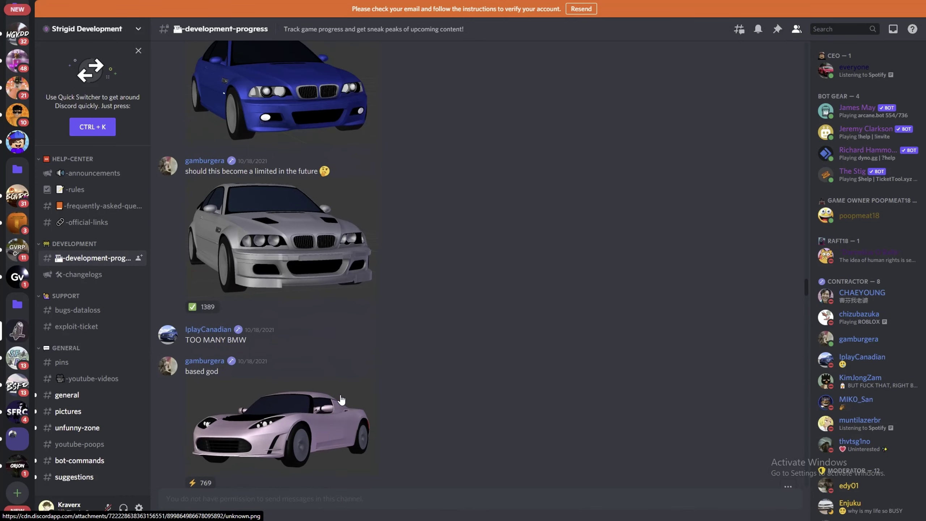
pyautogui.scroll(3, 371, 269)
pyautogui.scroll(3, 304, 406)
pyautogui.scroll(3, 305, 406)
pyautogui.scroll(3, 305, 407)
pyautogui.scroll(3, 304, 406)
pyautogui.scroll(3, 304, 407)
pyautogui.scroll(3, 305, 406)
pyautogui.scroll(3, 304, 407)
pyautogui.scroll(3, 327, 404)
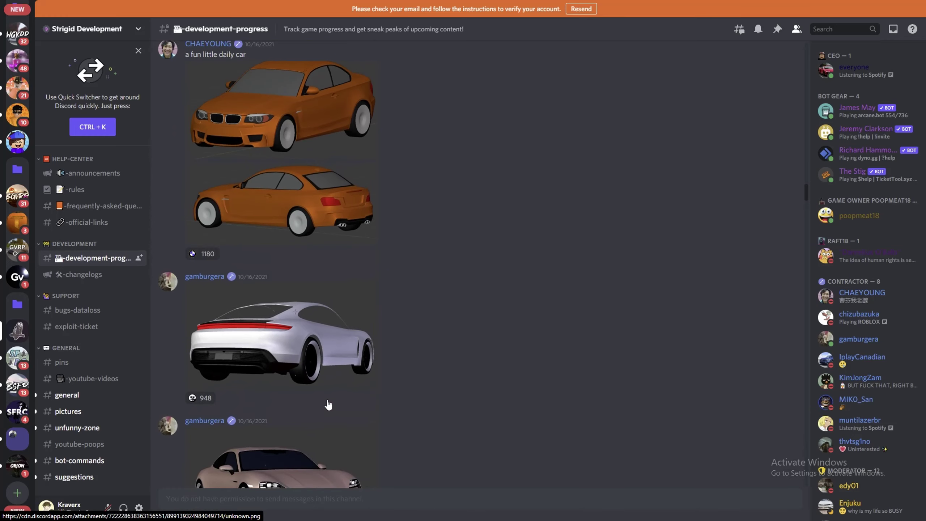
pyautogui.scroll(1, 298, 409)
pyautogui.scroll(3, 299, 409)
pyautogui.scroll(3, 298, 314)
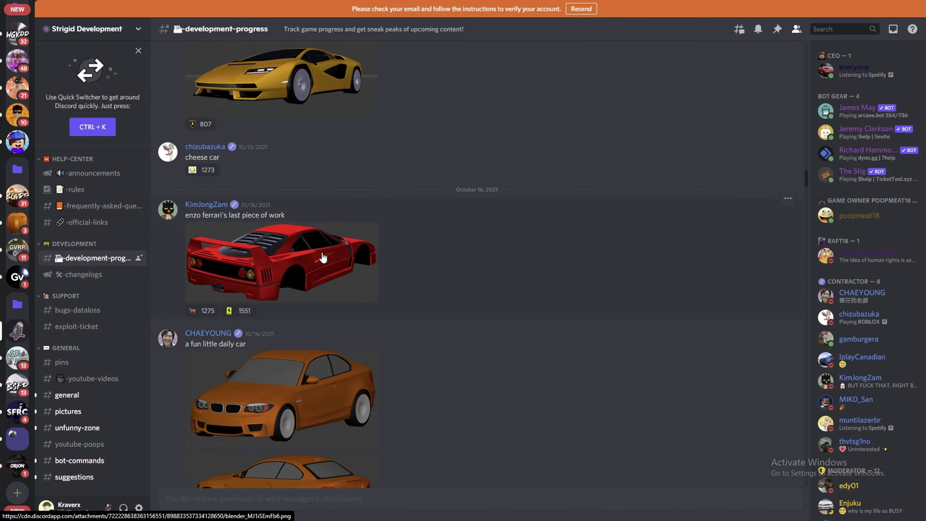
pyautogui.scroll(3, 320, 490)
pyautogui.scroll(3, 299, 367)
pyautogui.moveTo(282, 395)
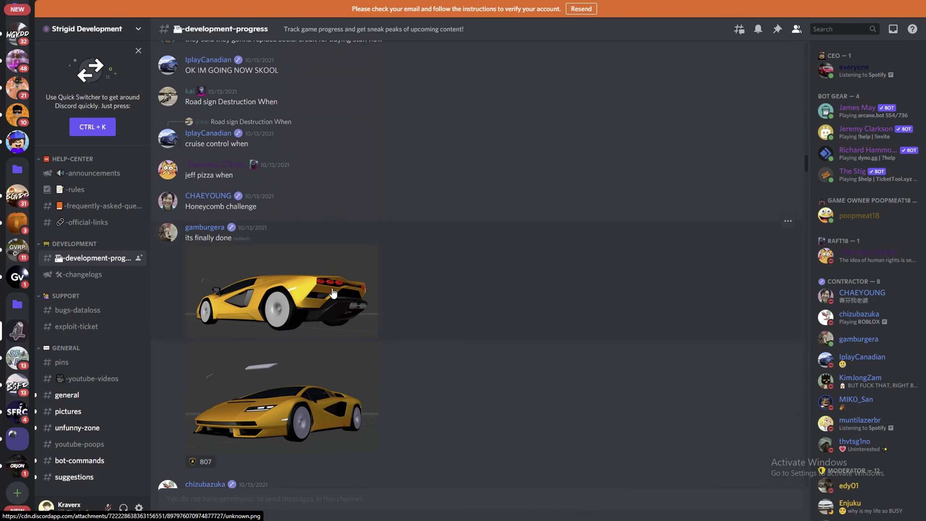
pyautogui.scroll(2, 348, 398)
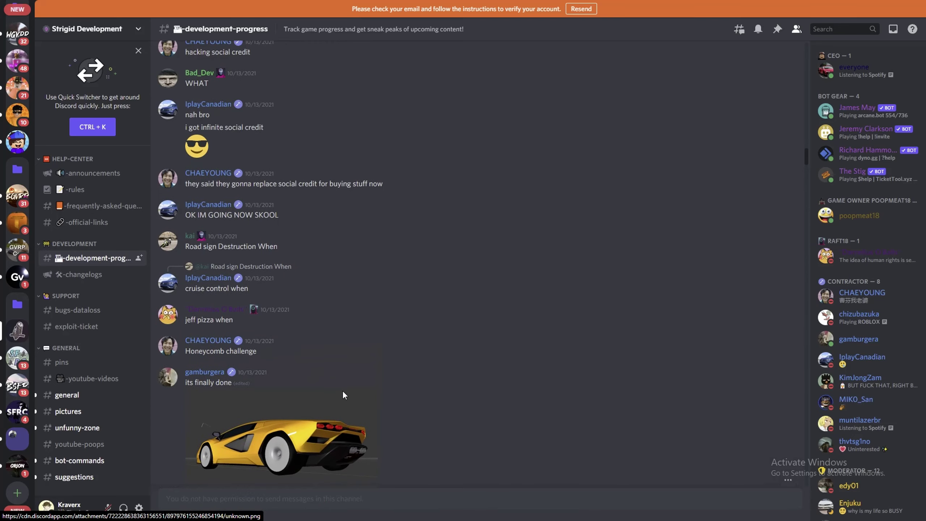
pyautogui.scroll(3, 343, 393)
pyautogui.scroll(3, 343, 393)
pyautogui.scroll(3, 343, 394)
pyautogui.scroll(3, 342, 394)
pyautogui.scroll(3, 343, 394)
pyautogui.scroll(3, 345, 395)
pyautogui.scroll(2, 346, 397)
pyautogui.scroll(-3, 345, 396)
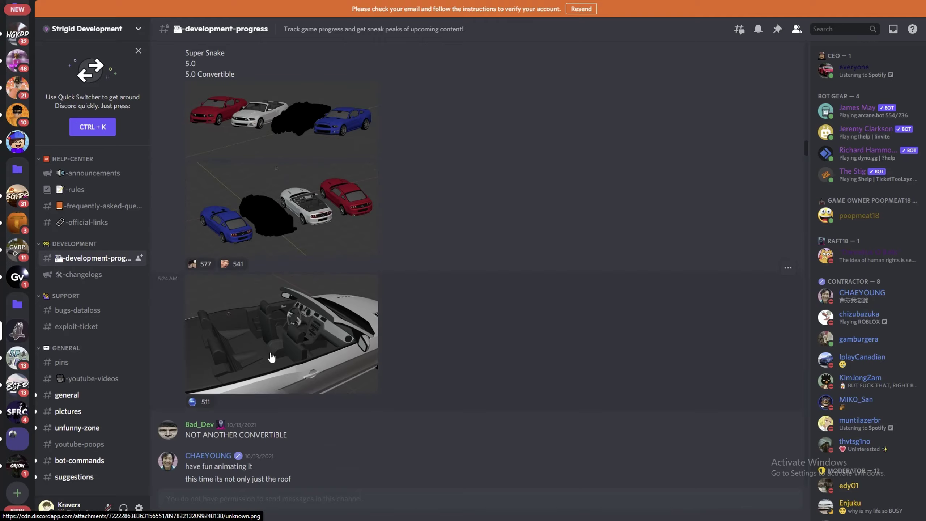
# Enlarge the Mustang convertible interior render, then close the preview
pyautogui.click(276, 356)
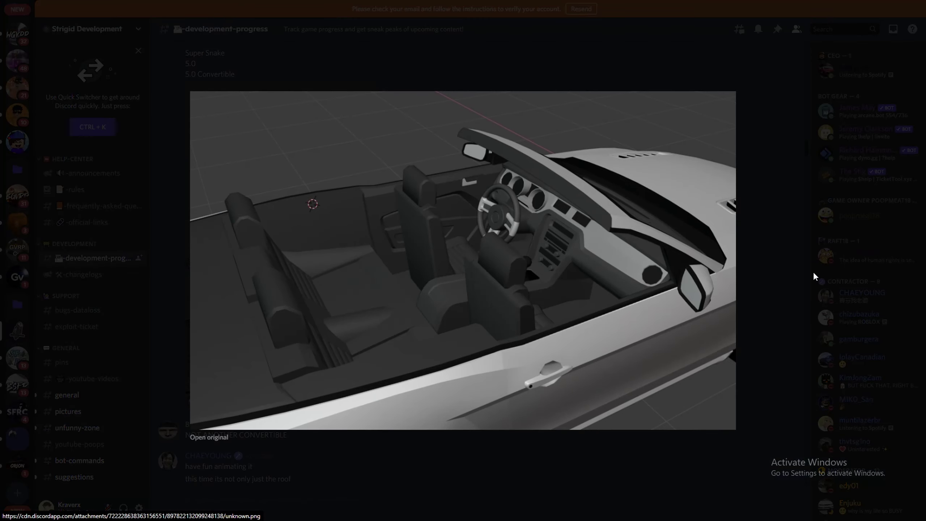
pyautogui.click(774, 230)
pyautogui.scroll(-3, 765, 280)
pyautogui.scroll(-4, 750, 296)
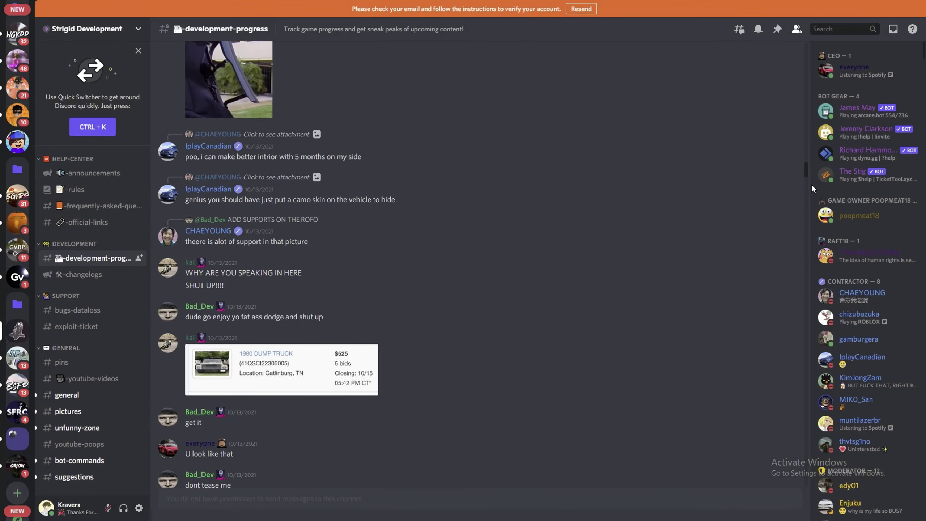
# Open the 2022 Lamburghina Countach (LIMITED) card and enlarge its image.png attachment
pyautogui.moveTo(806, 173); pyautogui.dragTo(796, 511)
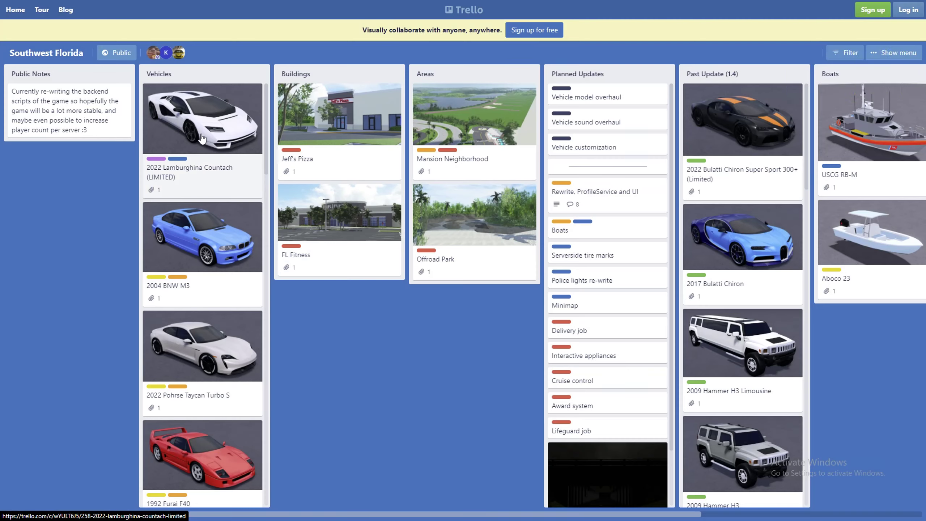
pyautogui.click(201, 138)
pyautogui.click(451, 74)
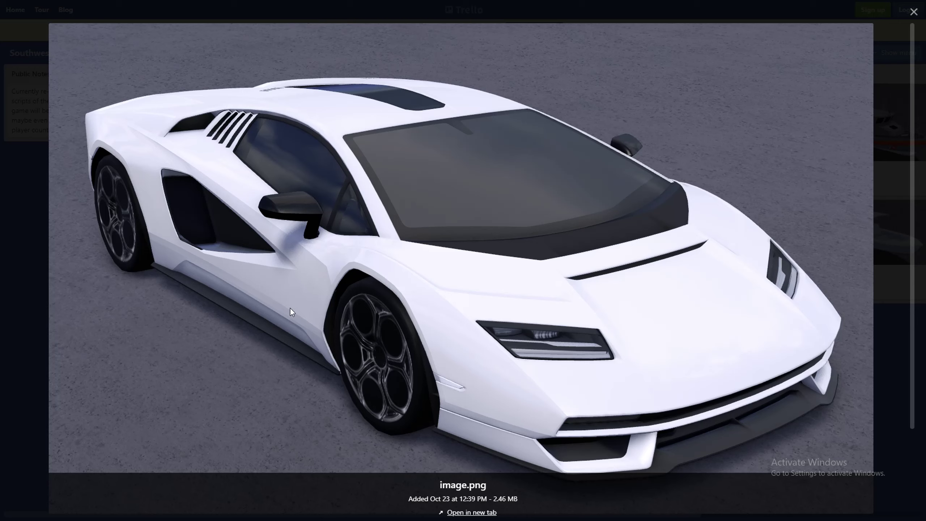
# Close the Countach image viewer and its card dialog
pyautogui.click(911, 12)
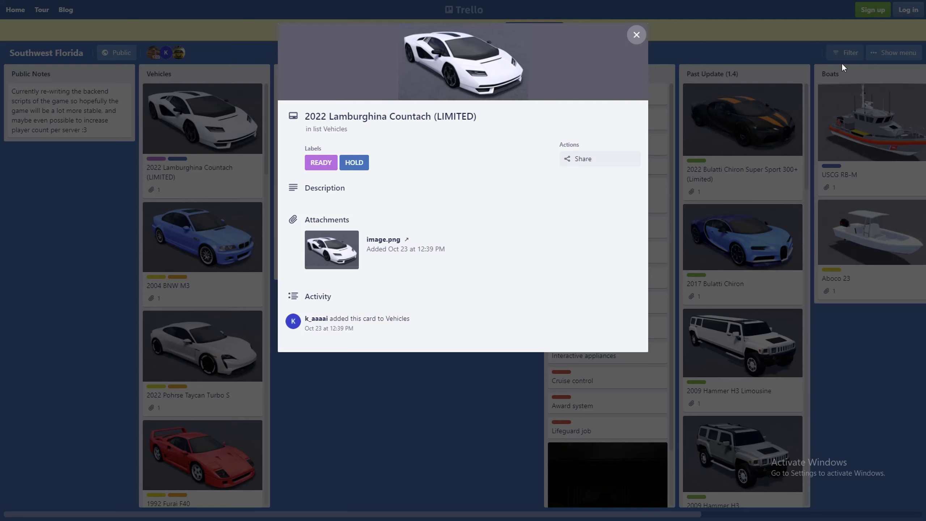
pyautogui.click(839, 290)
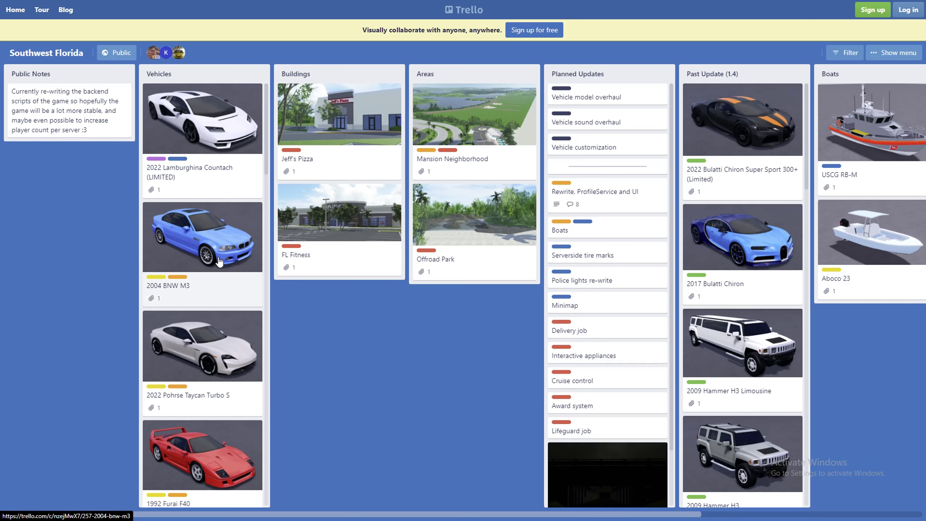
pyautogui.scroll(-1, 217, 262)
pyautogui.scroll(-1, 199, 221)
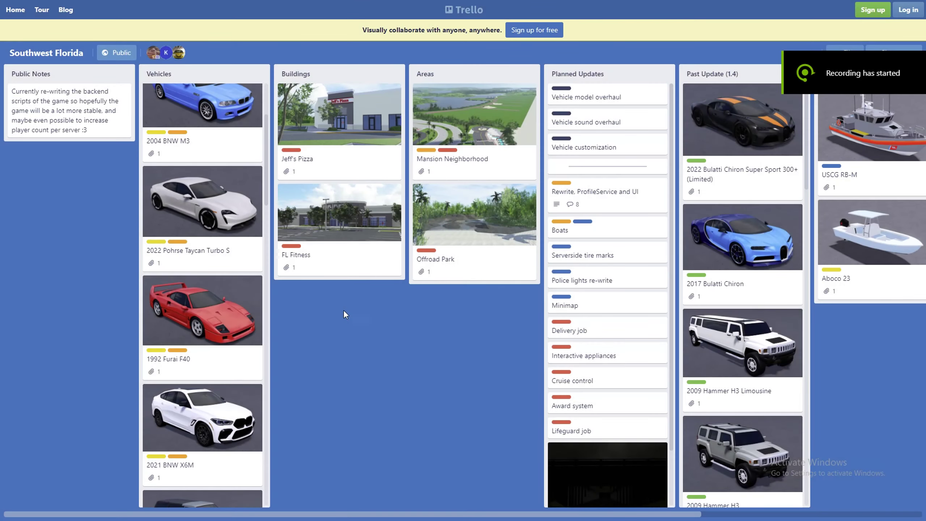
pyautogui.scroll(2, 203, 340)
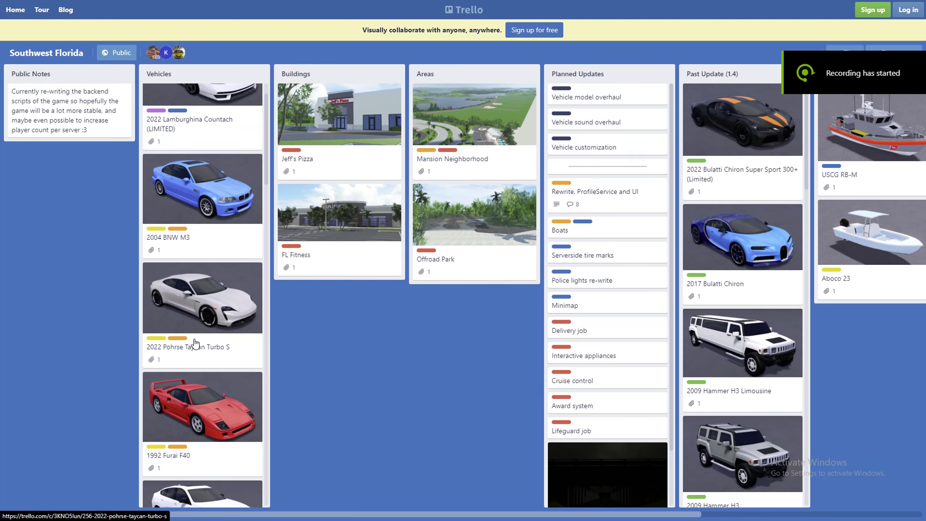
pyautogui.scroll(1, 194, 342)
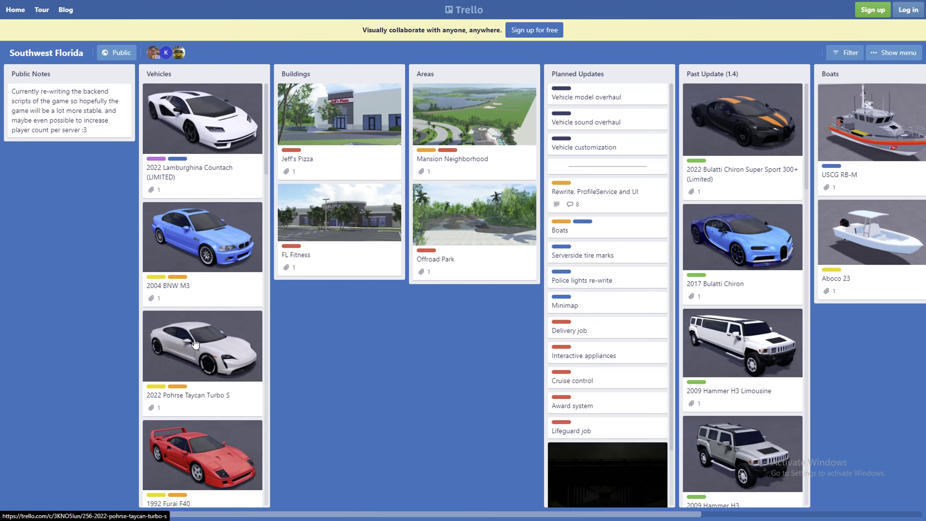